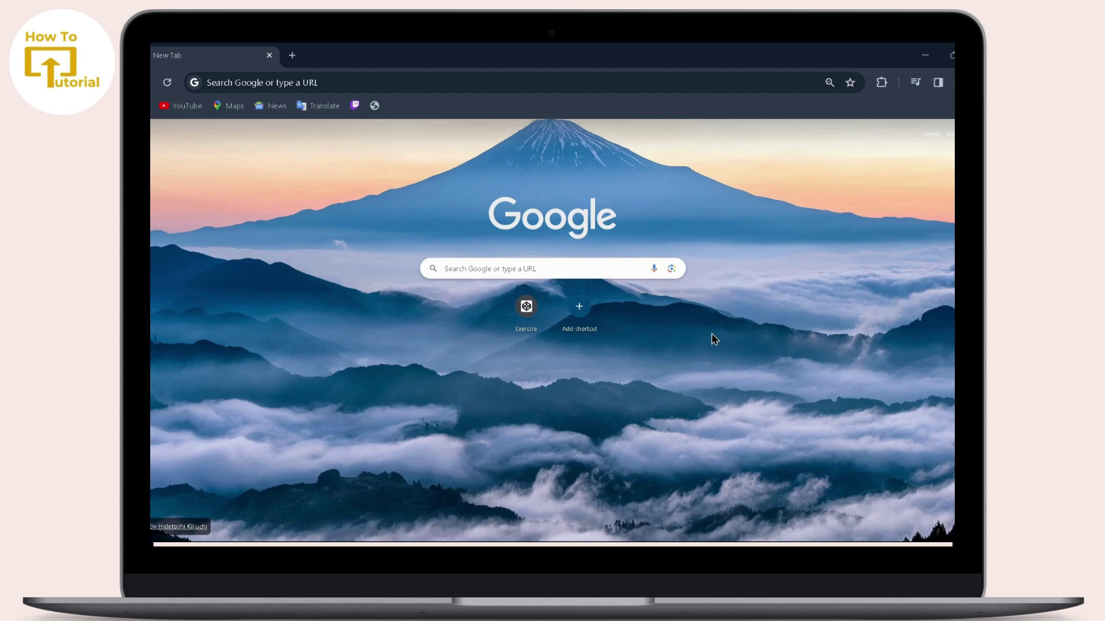
Go to gmail.com and choose Add another account from the profile avatar menu.
left_click(585, 83)
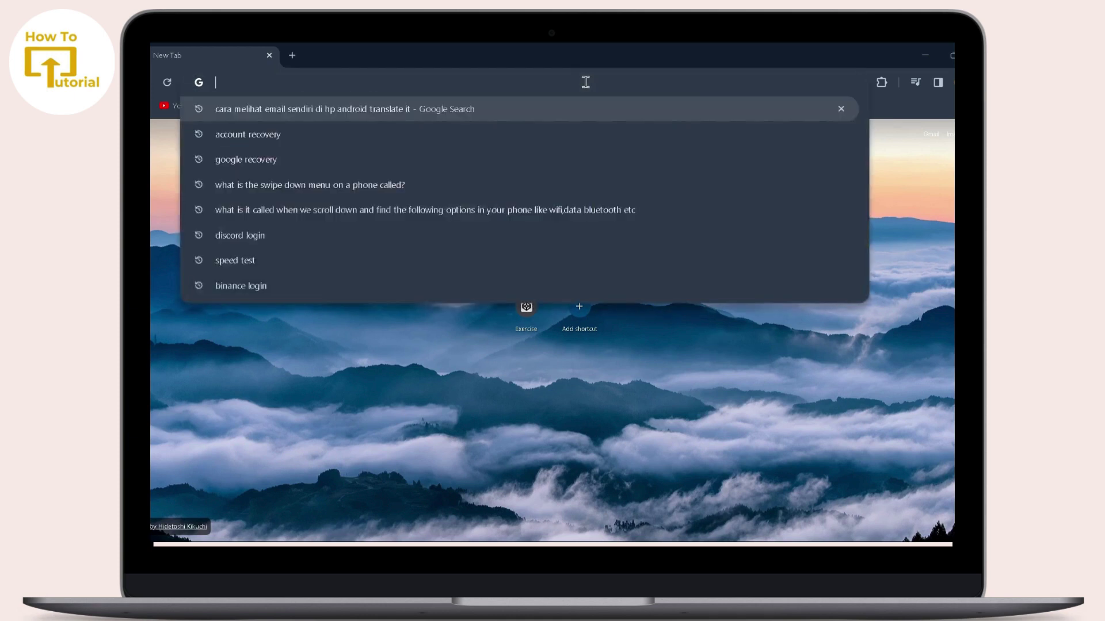
type("GMAIL.COM")
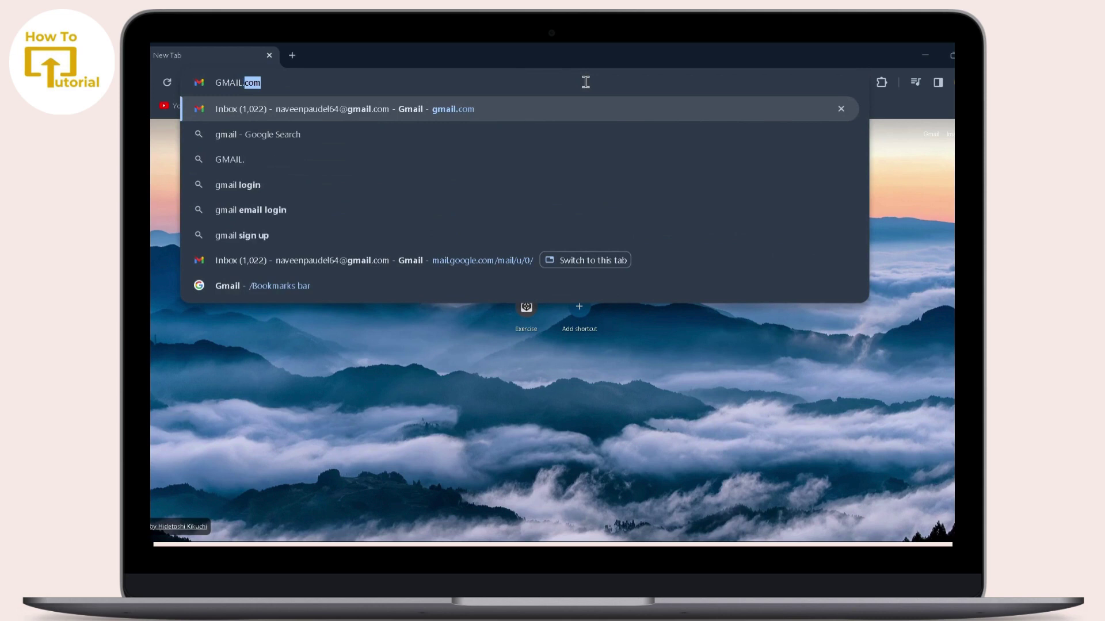
key("Return")
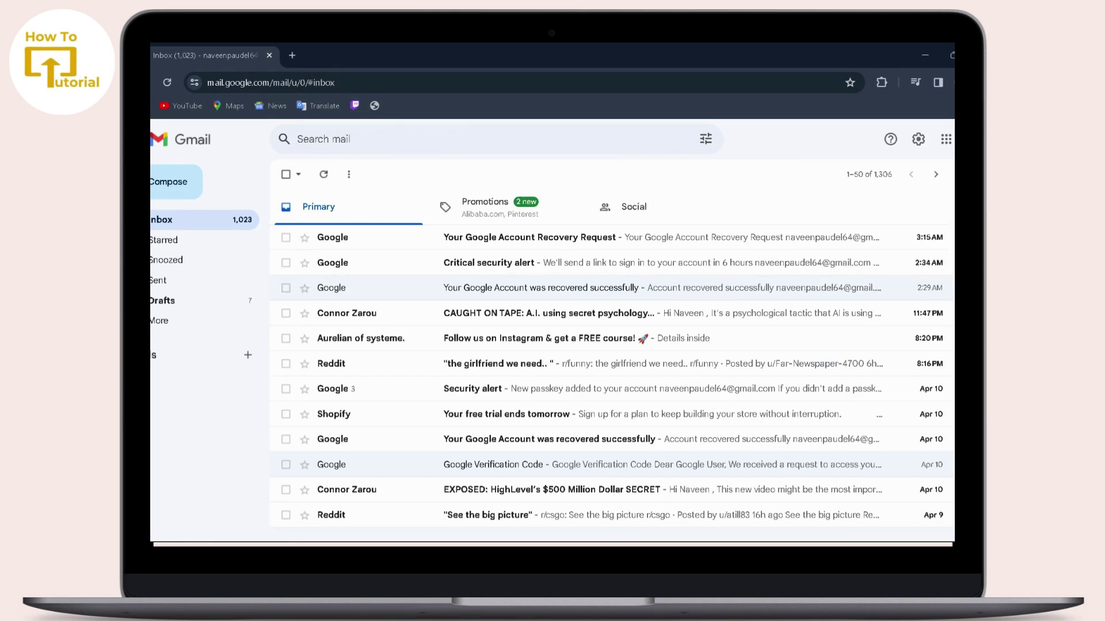
left_click(952, 139)
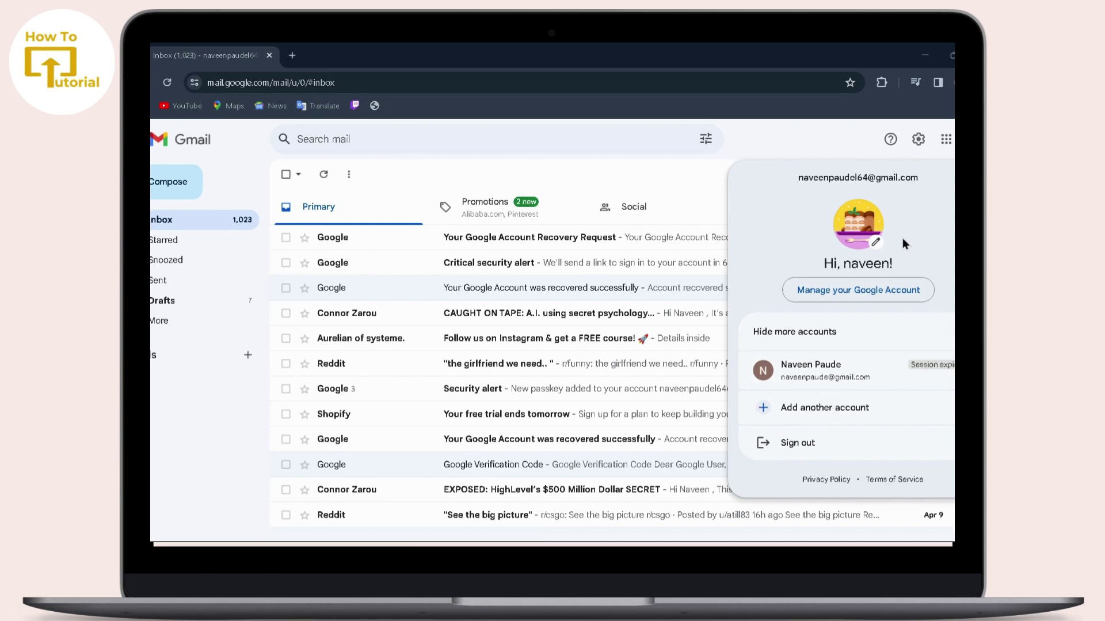
left_click(802, 420)
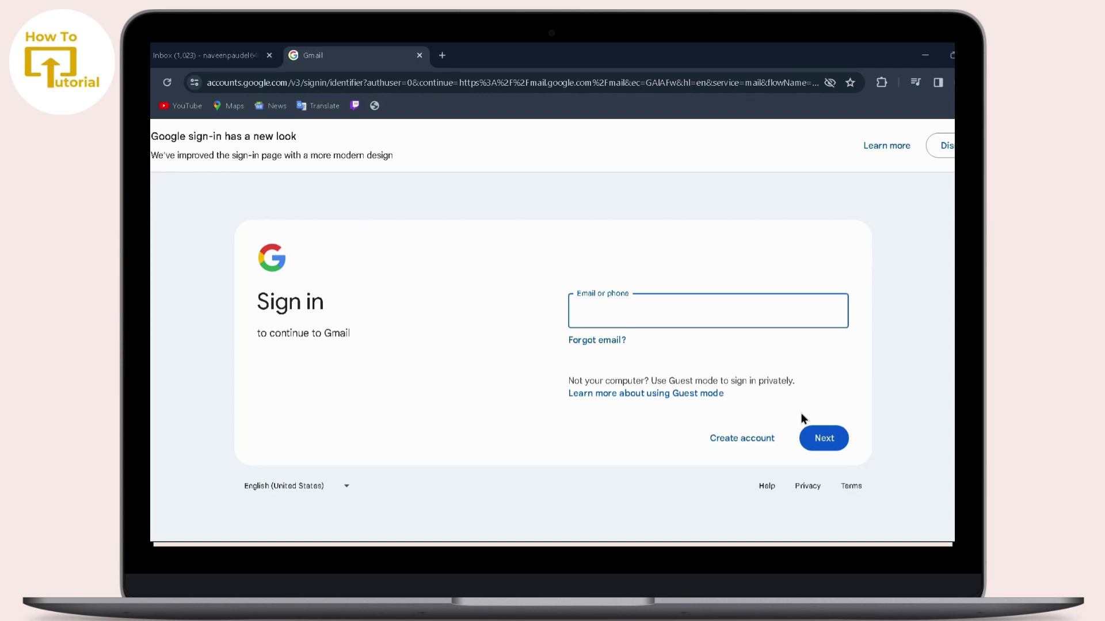
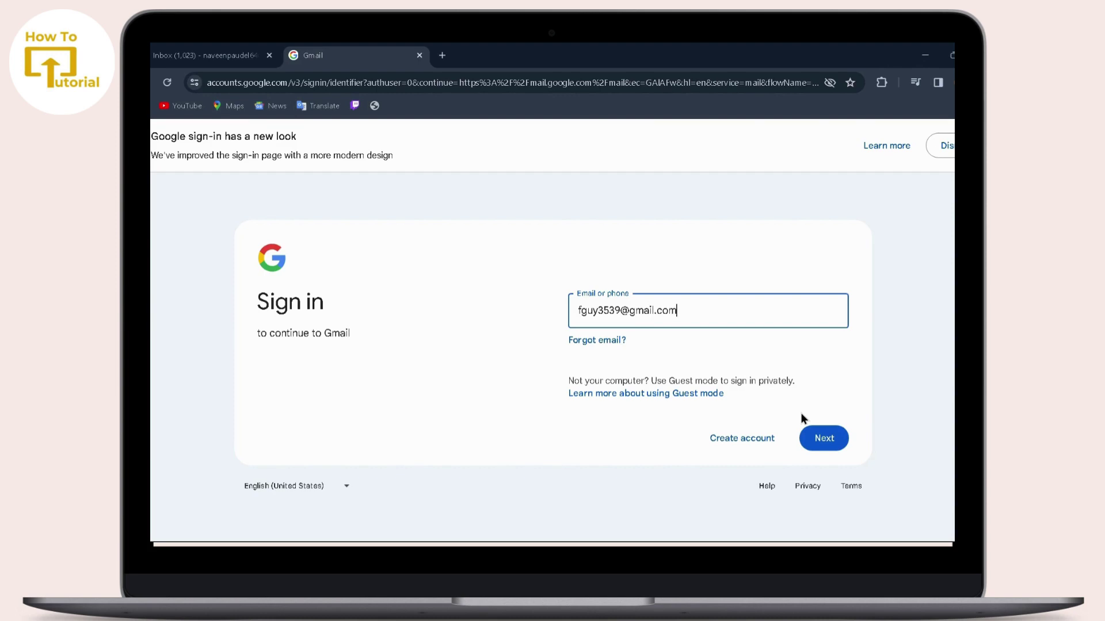
Enter the second account's Gmail address and submit it.
key("Return")
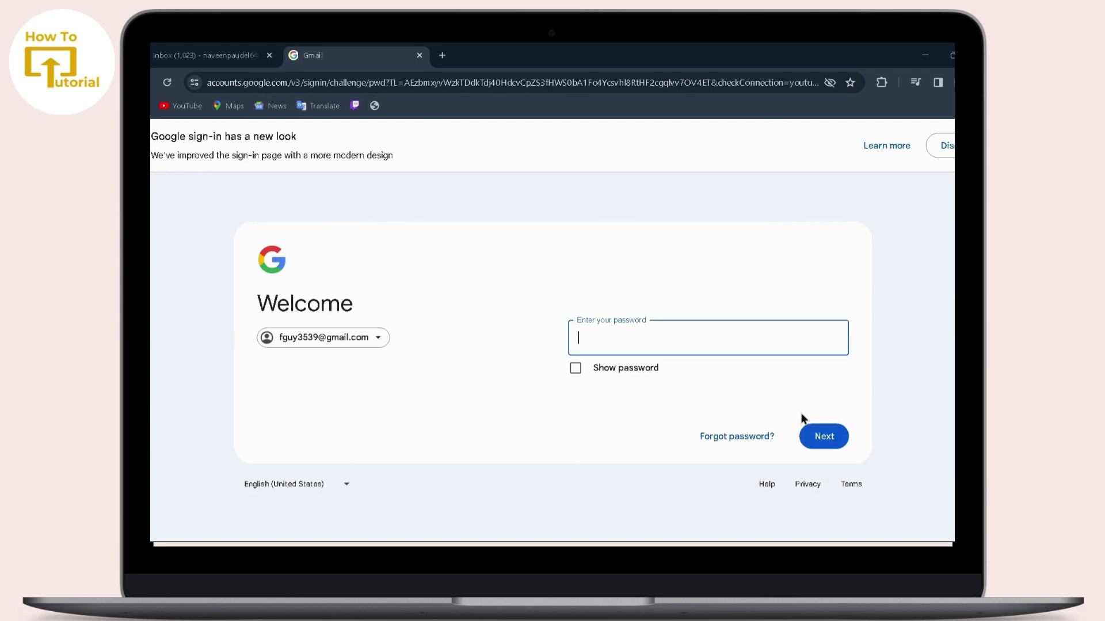
Enter the account password and submit it.
type("•••••")
key("BackSpace")
key("BackSpace")
key("BackSpace")
key("BackSpace")
key("BackSpace")
type("•••••••••••")
left_click(820, 434)
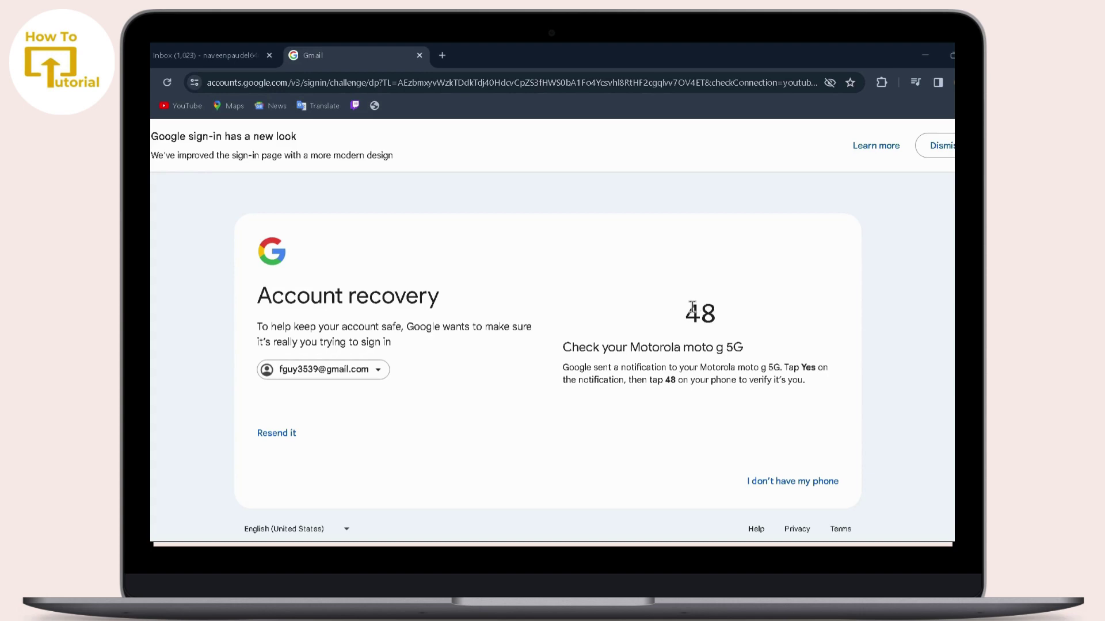
Approve the sign-in on the phone with the matching number, keep the password, and skip passkey setup.
left_click_drag(688, 308, 726, 310)
left_click(726, 311)
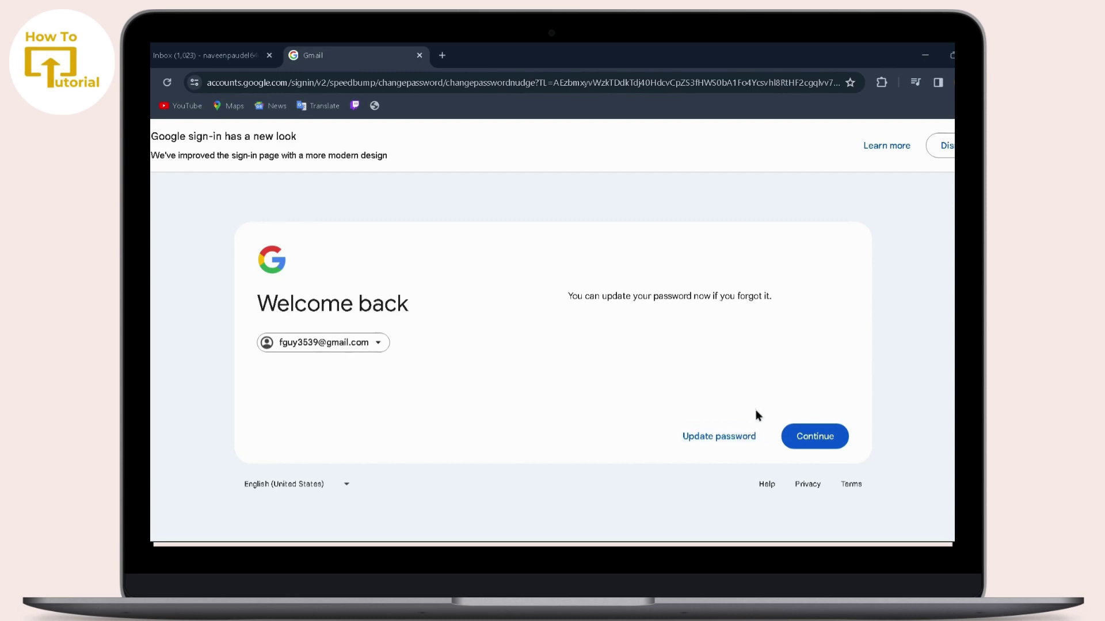
left_click(820, 436)
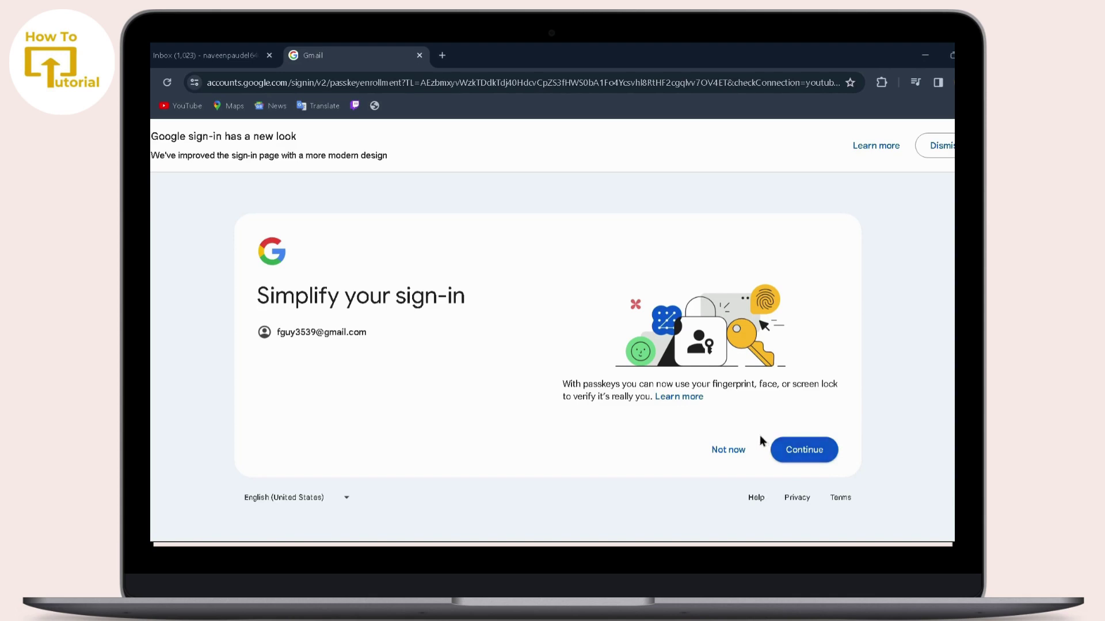
left_click(732, 450)
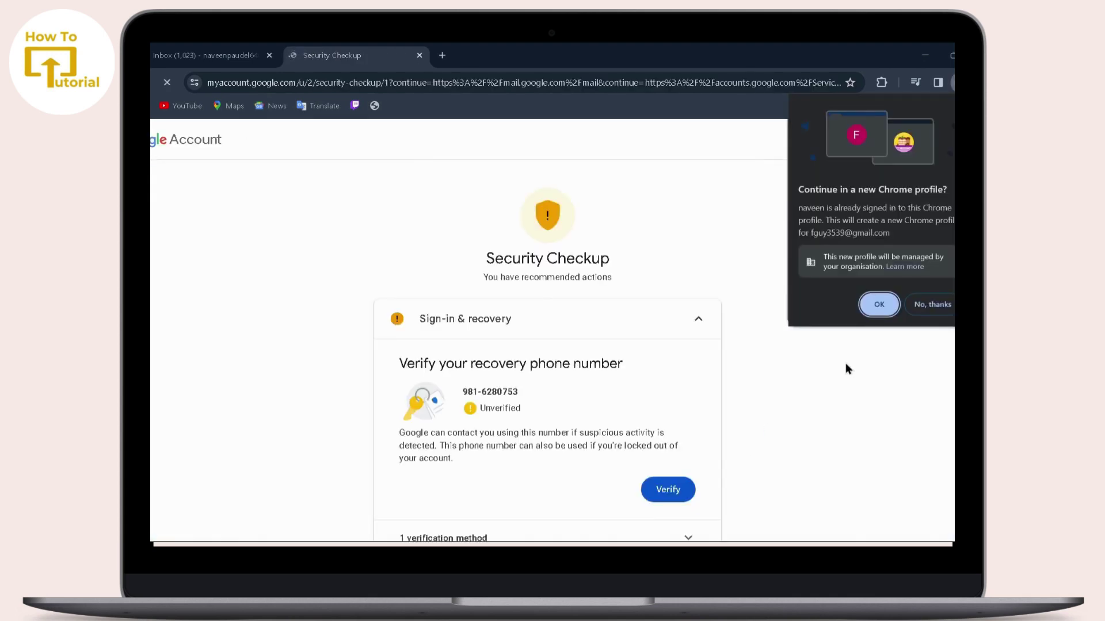
Start verifying the recovery phone number in Security Checkup and request a code.
scroll(694, 446, "down", 1)
scroll(694, 446, "down", 4)
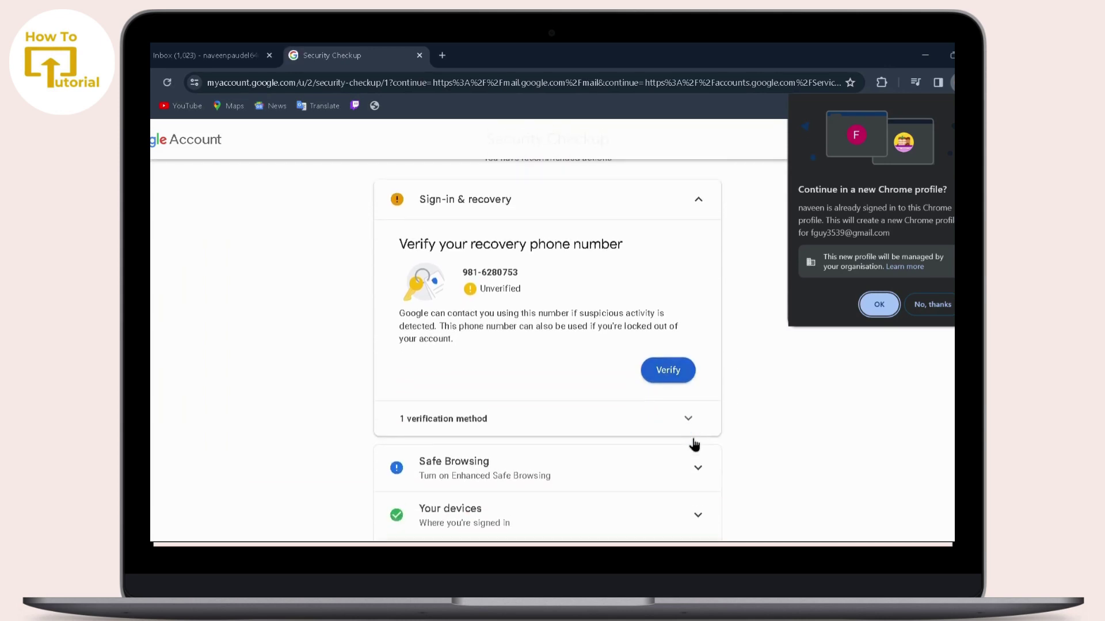
scroll(694, 444, "up", 2)
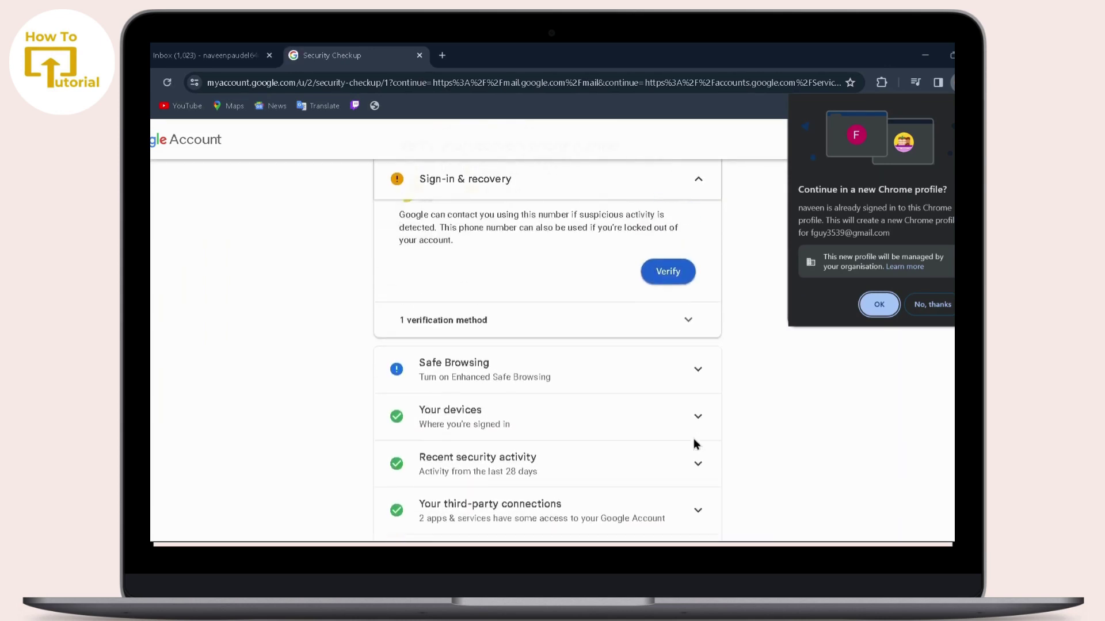
scroll(694, 444, "up", 1)
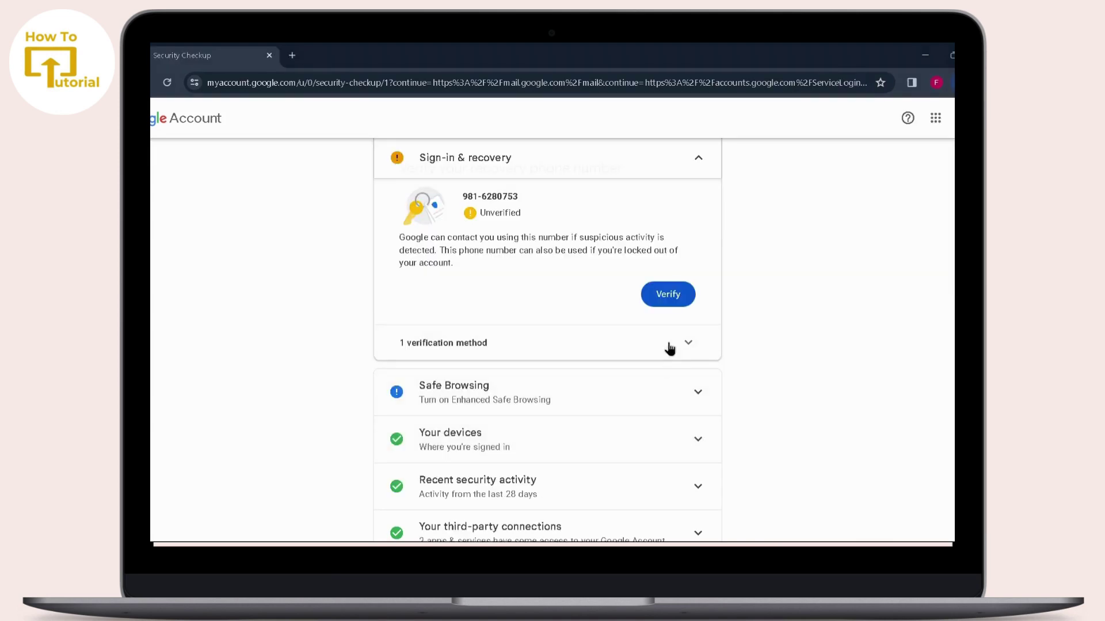
left_click(674, 296)
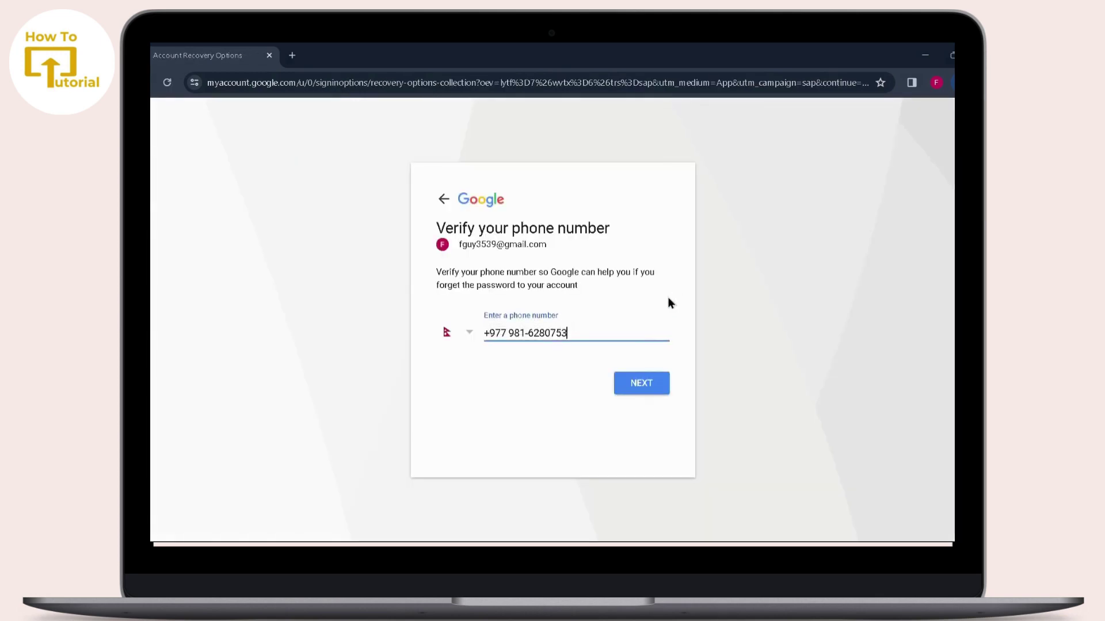
left_click(640, 394)
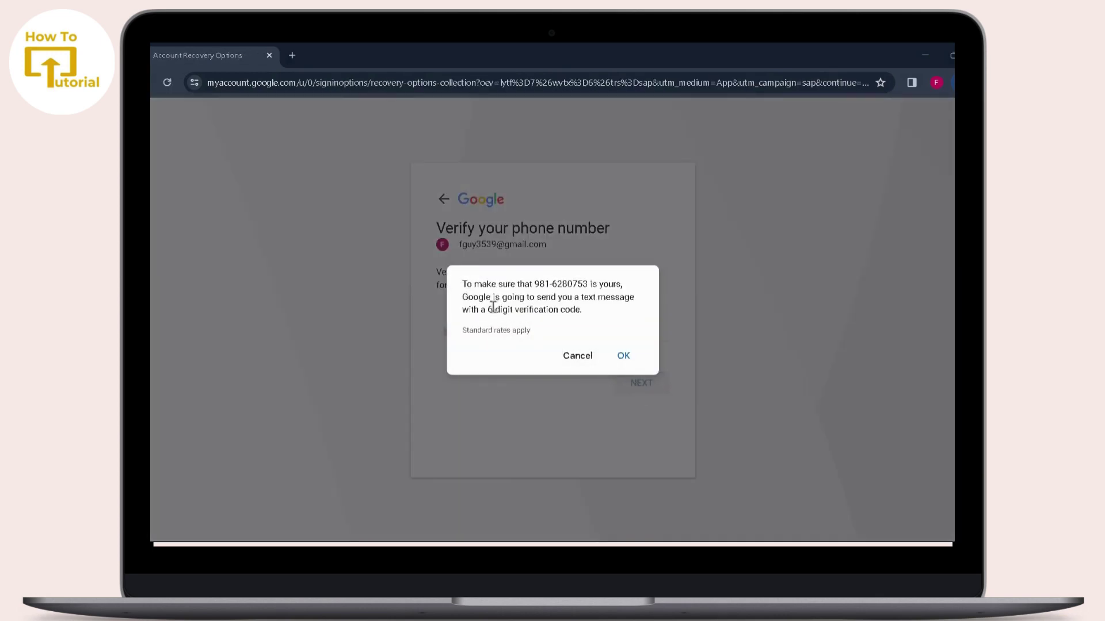
Accept the text message, enter the 6-digit code, and finish verification.
left_click_drag(492, 310, 509, 310)
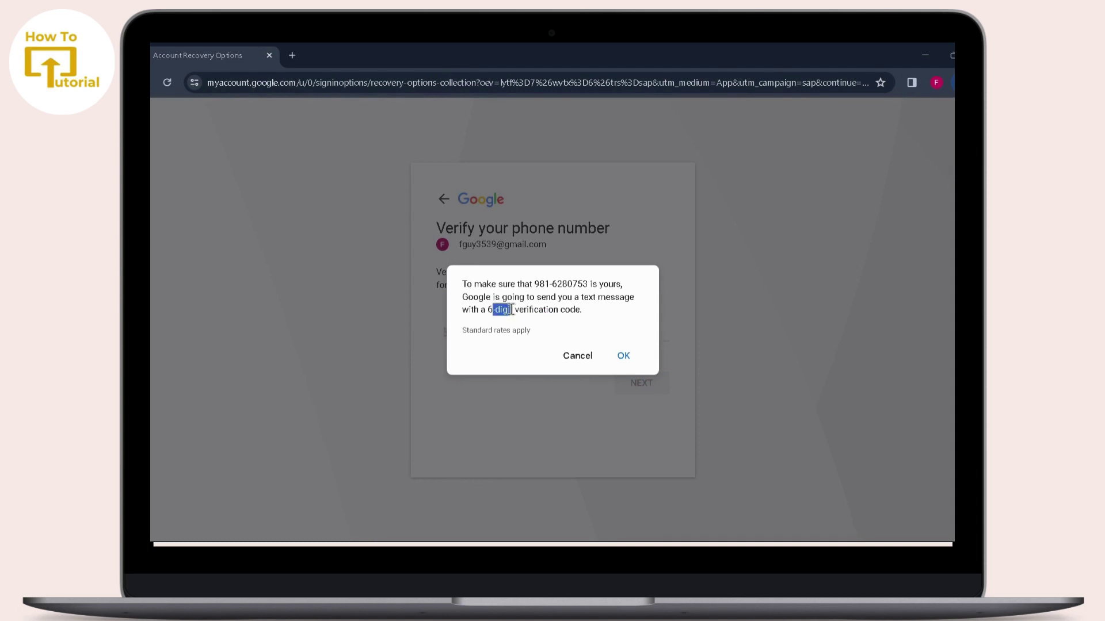
left_click(624, 357)
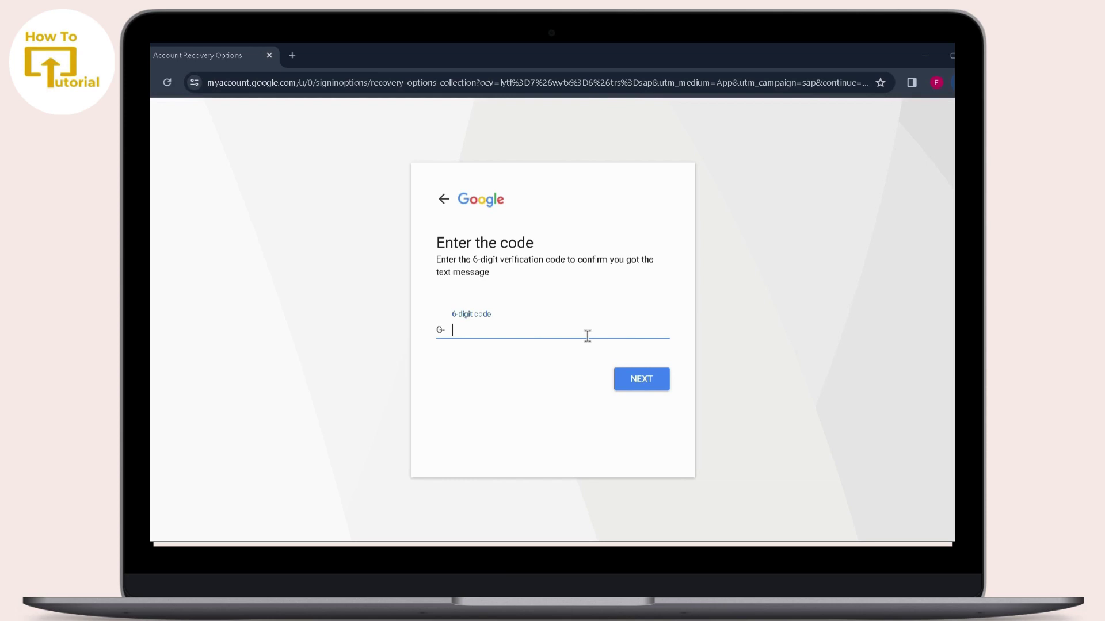
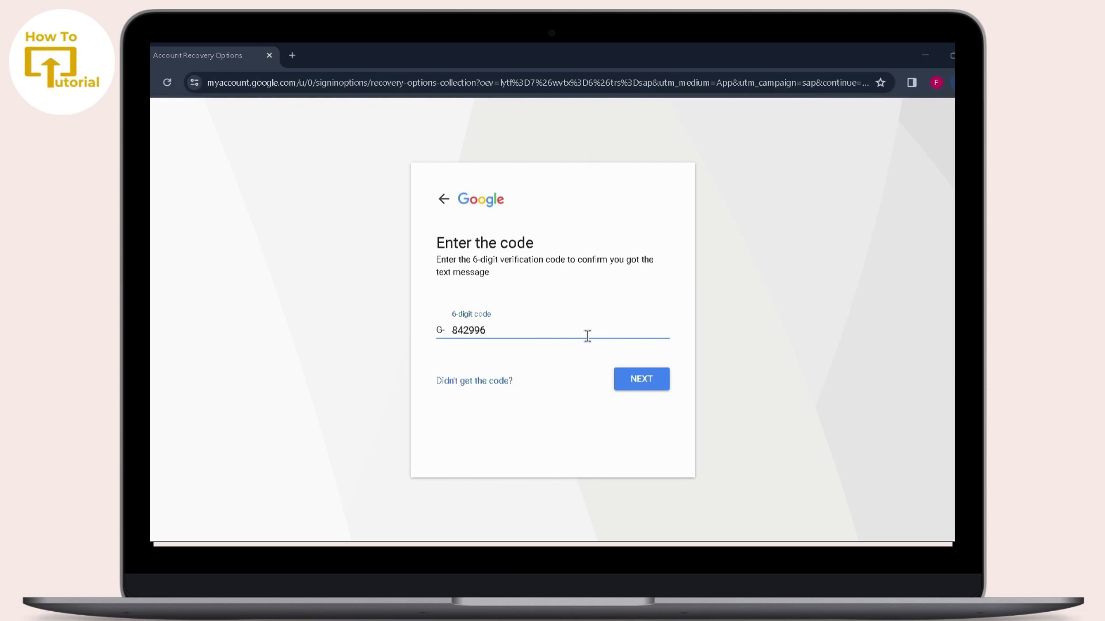
key("Return")
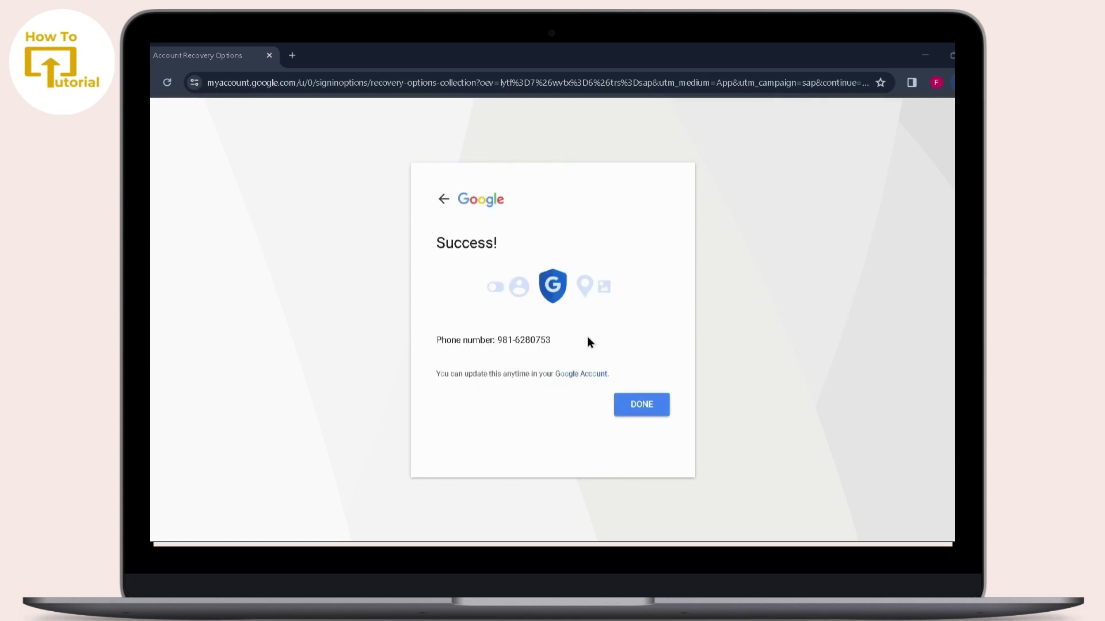
left_click(631, 404)
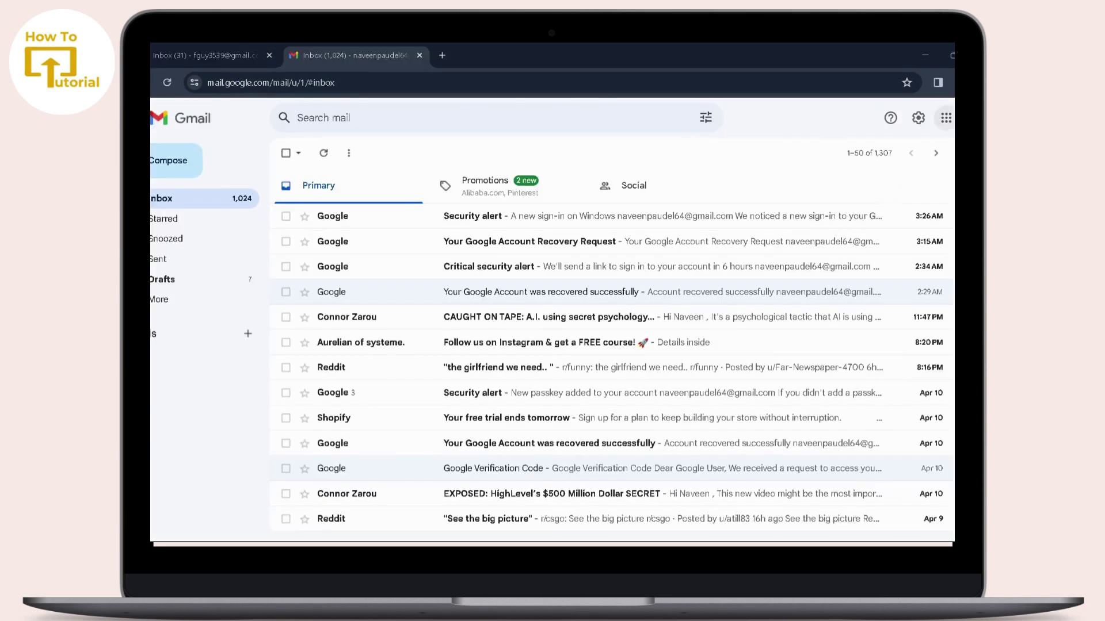
Show the account switcher with both signed-in Google accounts listed together.
left_click(974, 118)
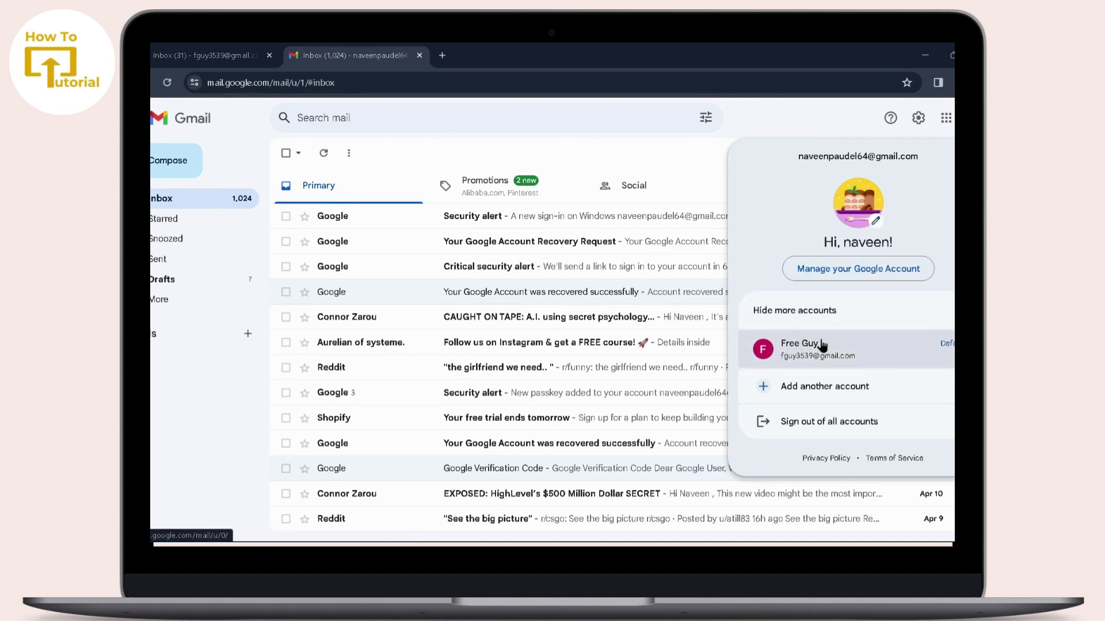
left_click(695, 232)
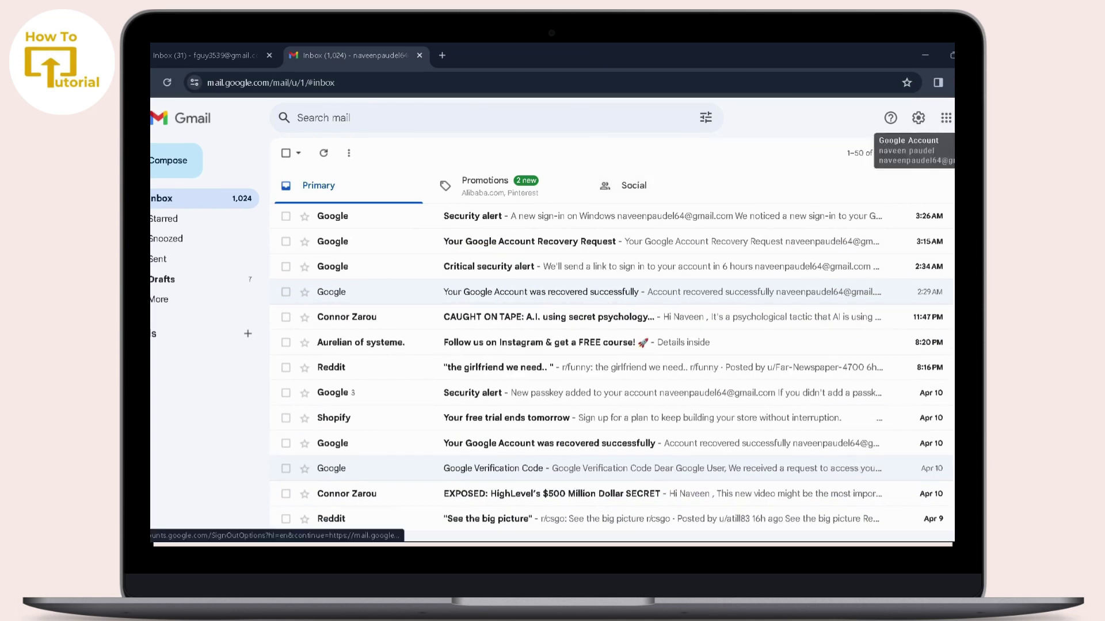
left_click(977, 118)
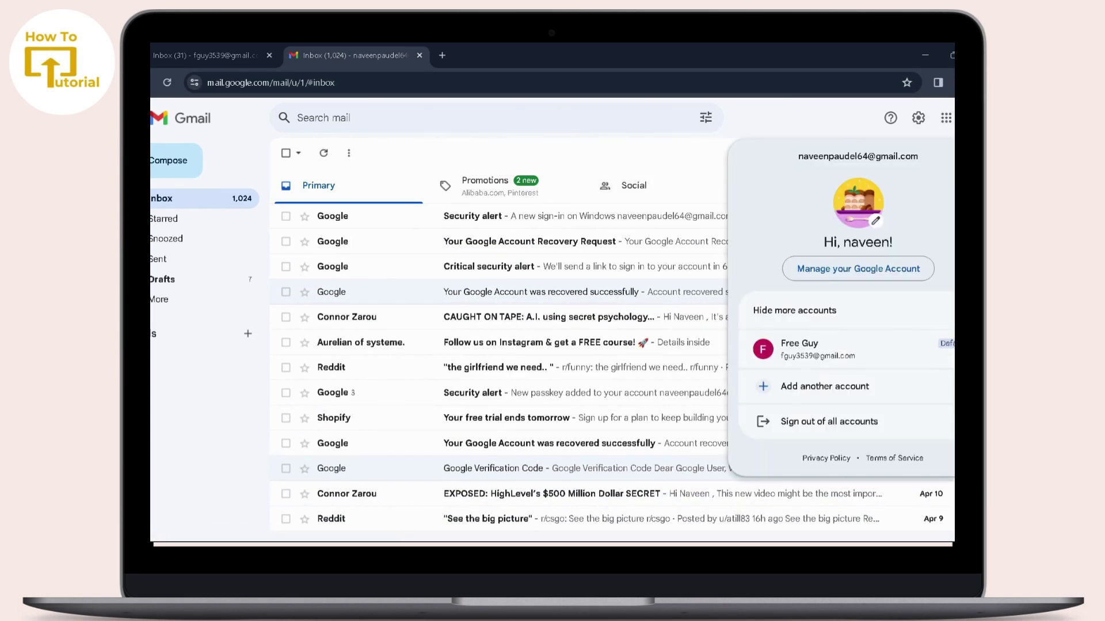